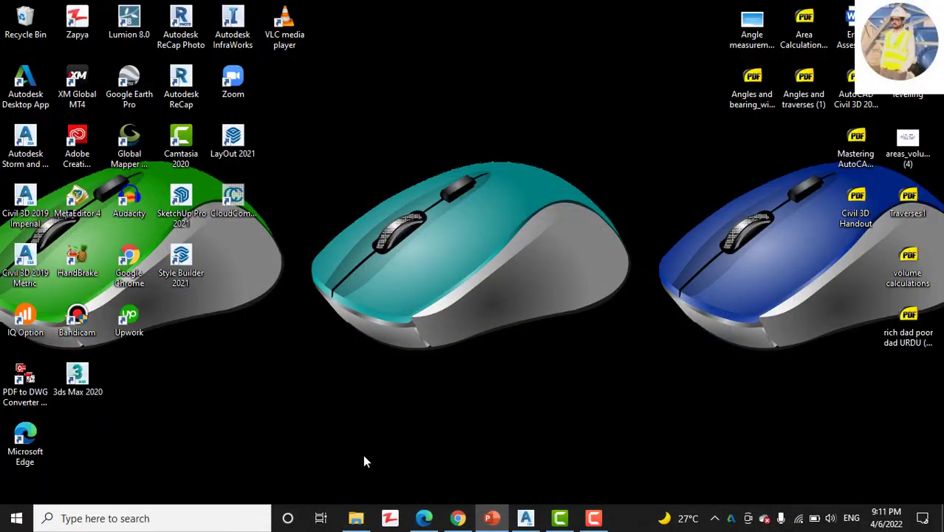
# Switch to the Surface Profile drawing in Civil 3D and examine the site where Madison Lane meets Jordan Court.
pyautogui.click(526, 517)
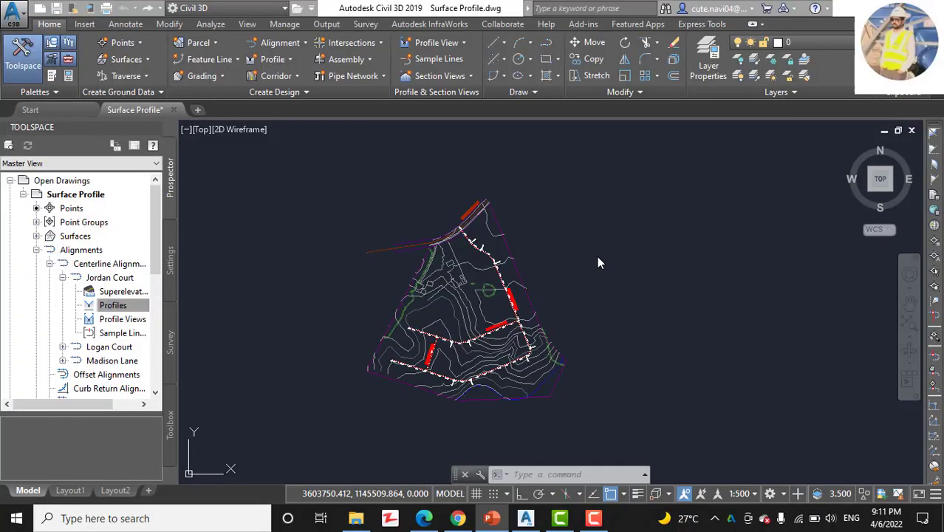
pyautogui.scroll(1, 635, 262)
pyautogui.scroll(-1, 577, 274)
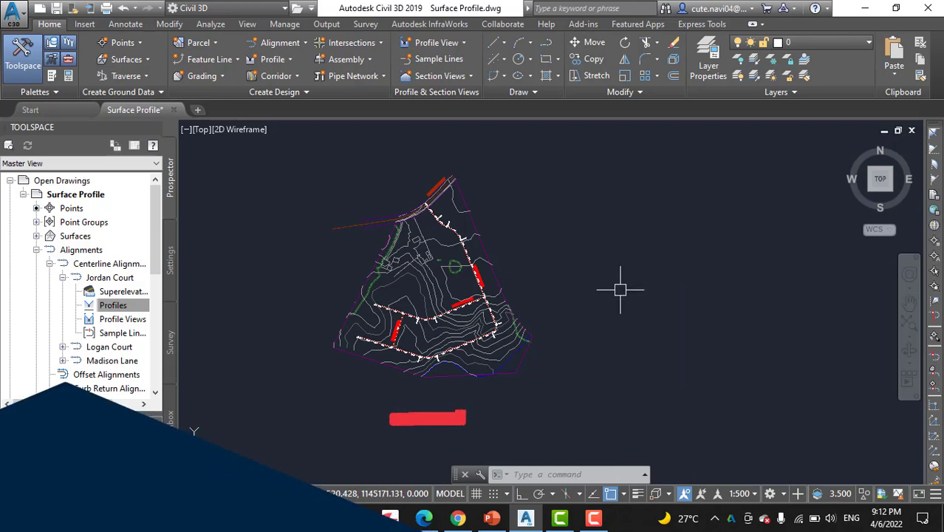
pyautogui.scroll(5, 500, 342)
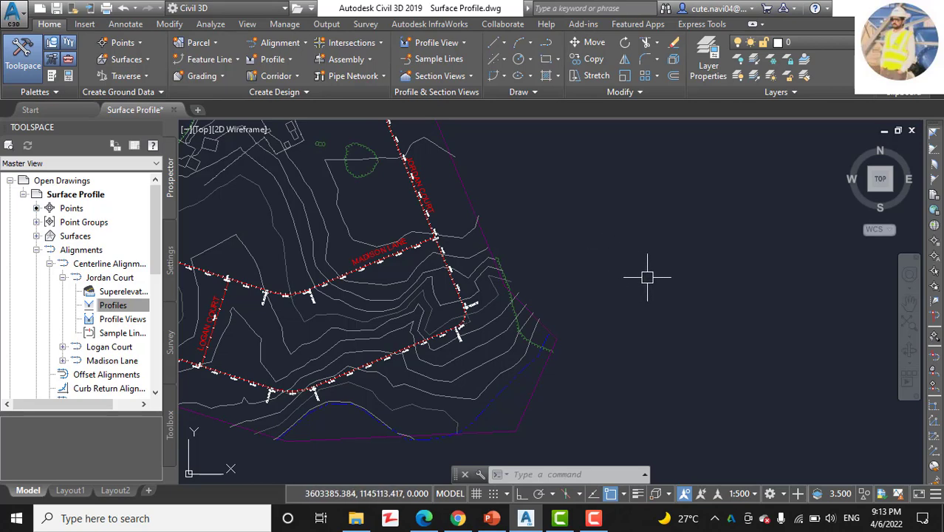
pyautogui.scroll(-2, 646, 272)
pyautogui.scroll(5, 602, 272)
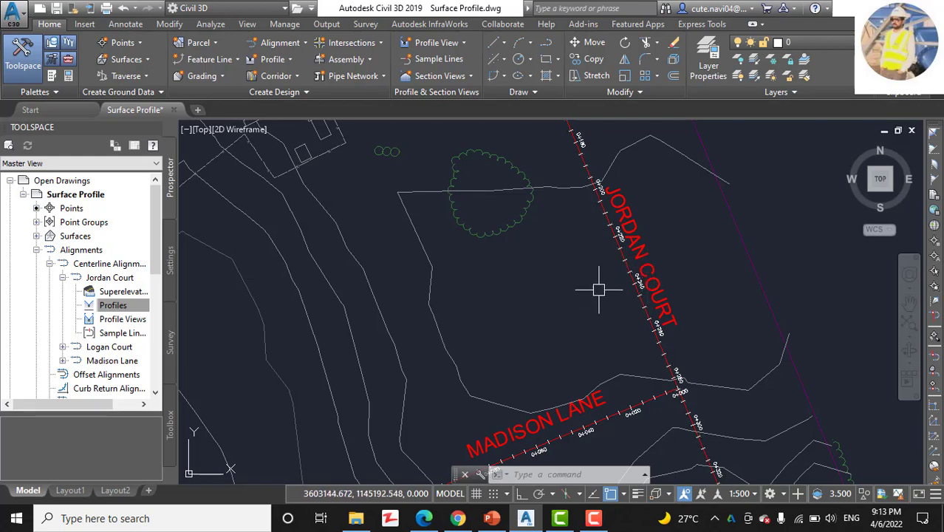
pyautogui.scroll(-2, 582, 302)
pyautogui.scroll(3, 590, 284)
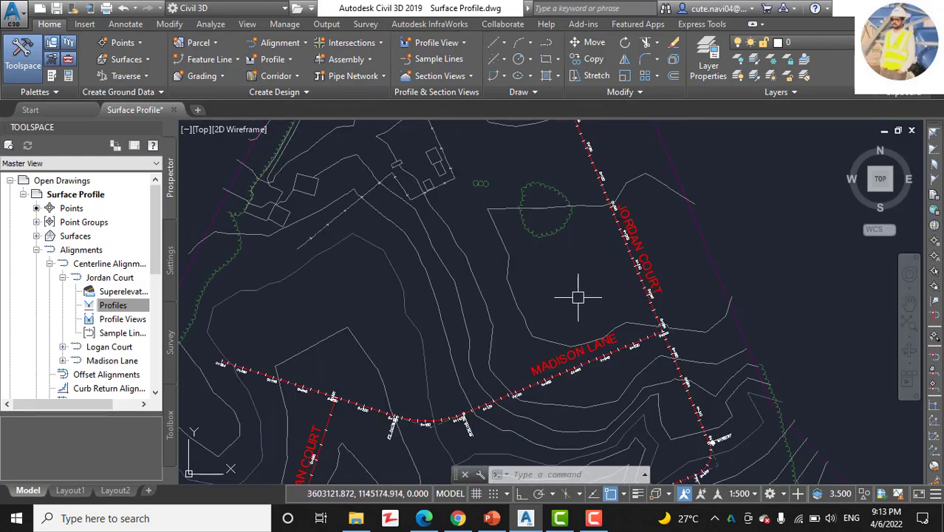
pyautogui.moveTo(578, 294)
pyautogui.mouseDown(button='middle')
pyautogui.moveTo(506, 242)
pyautogui.moveTo(582, 281)
pyautogui.mouseUp(button='middle')
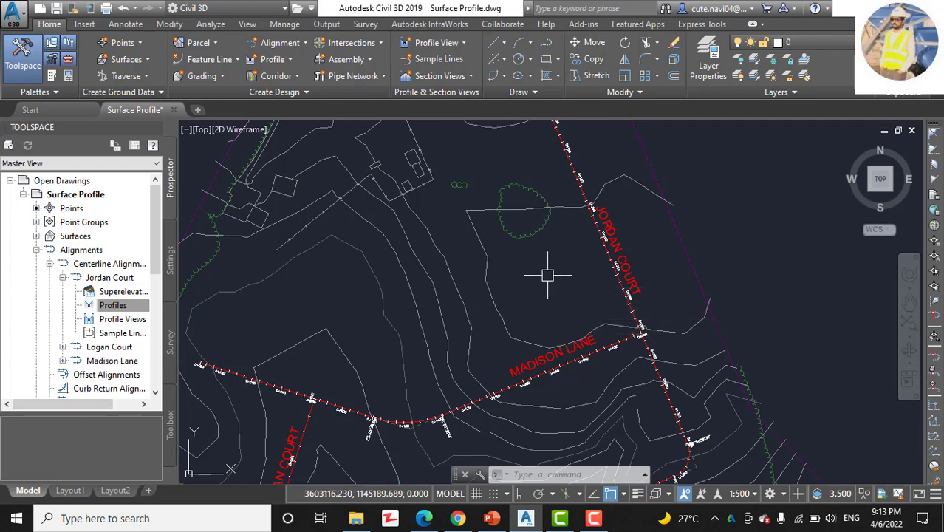
pyautogui.moveTo(547, 276)
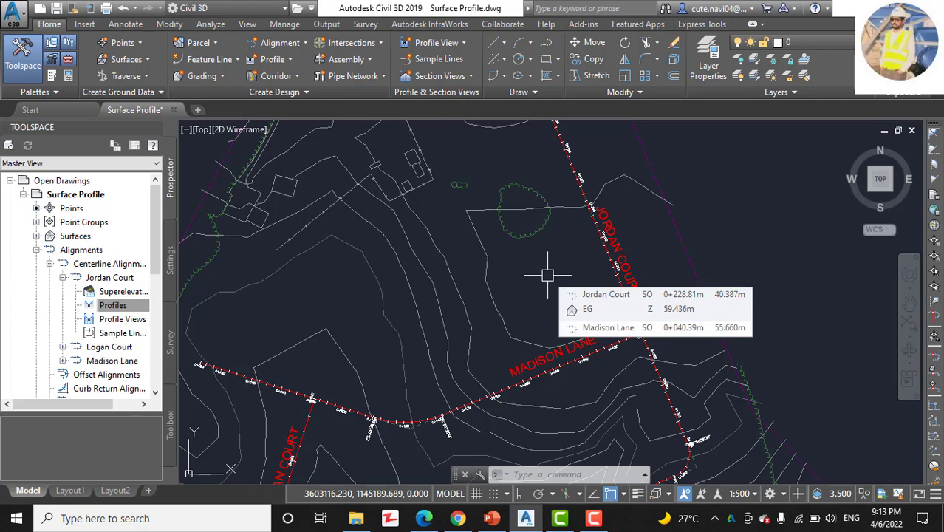
# Examine the station labels along the Jordan Court alignment, from about 0+160 to 0+280.
pyautogui.scroll(6, 560, 274)
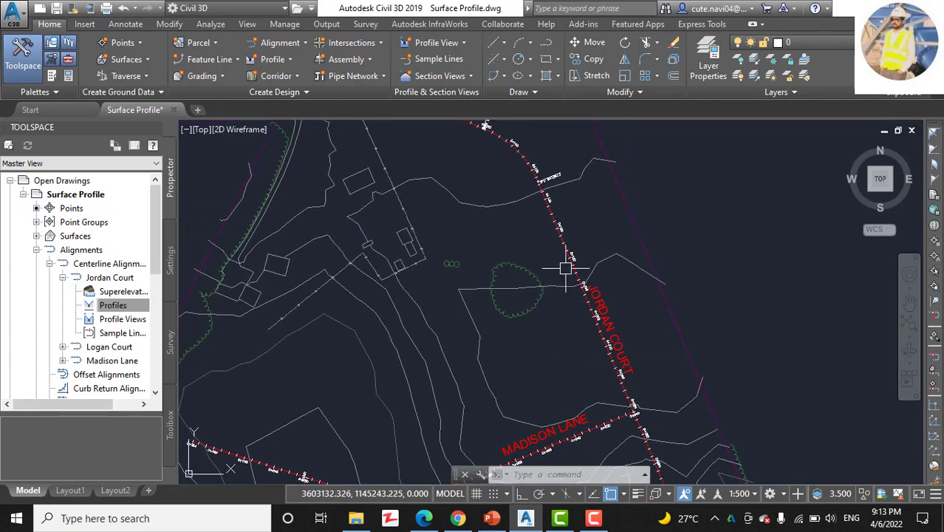
pyautogui.moveTo(541, 236)
pyautogui.mouseDown(button='middle')
pyautogui.moveTo(610, 222)
pyautogui.moveTo(604, 201)
pyautogui.mouseUp(button='middle')
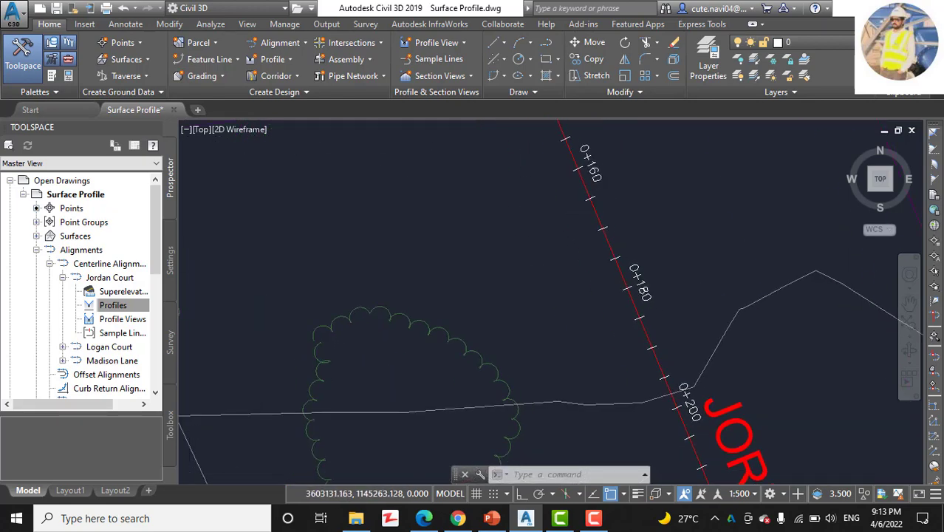
pyautogui.scroll(-2, 592, 219)
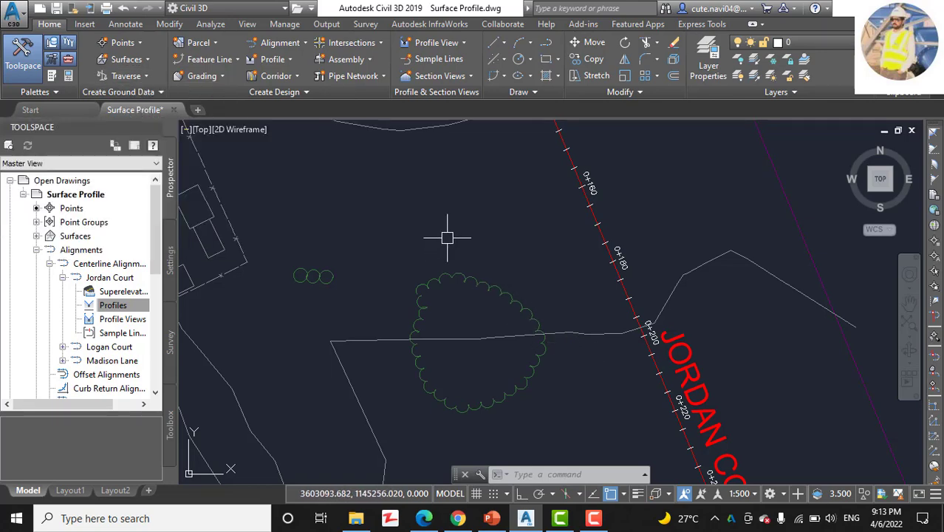
pyautogui.moveTo(447, 237)
pyautogui.mouseDown(button='middle')
pyautogui.moveTo(422, 204)
pyautogui.moveTo(444, 157)
pyautogui.mouseUp(button='middle')
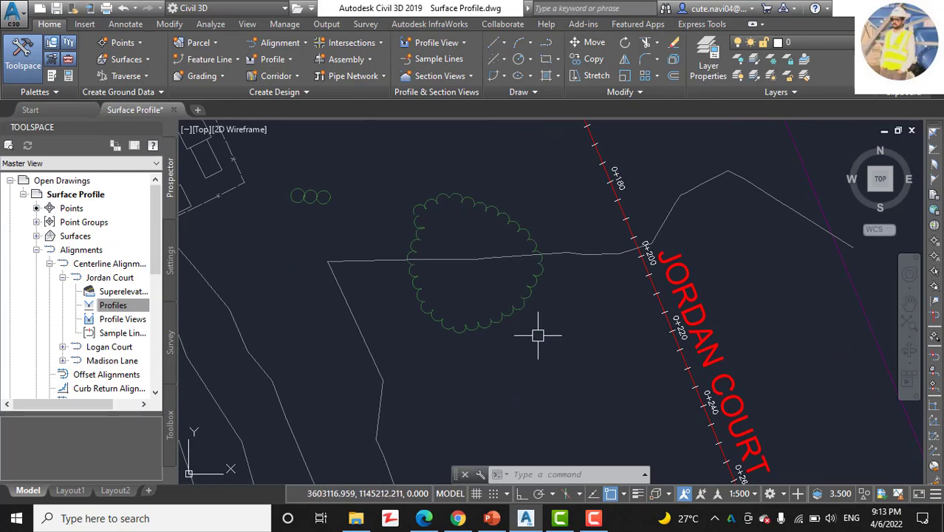
pyautogui.moveTo(545, 323); pyautogui.dragTo(496, 235, button='middle')
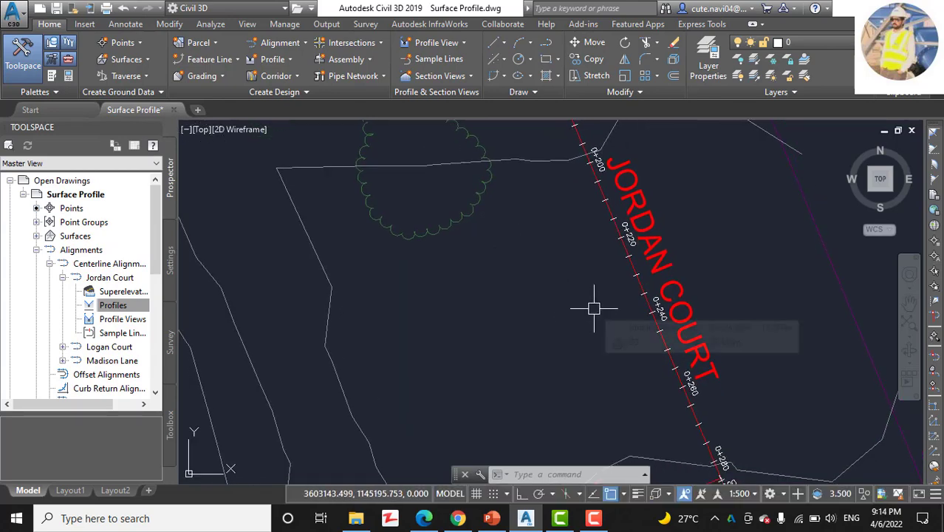
pyautogui.scroll(2, 638, 281)
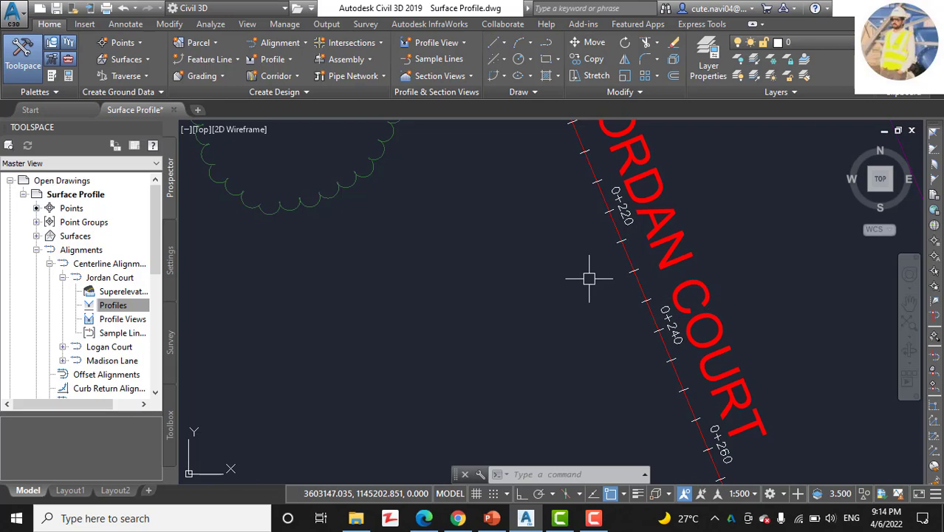
pyautogui.moveTo(522, 323); pyautogui.dragTo(495, 283, button='middle')
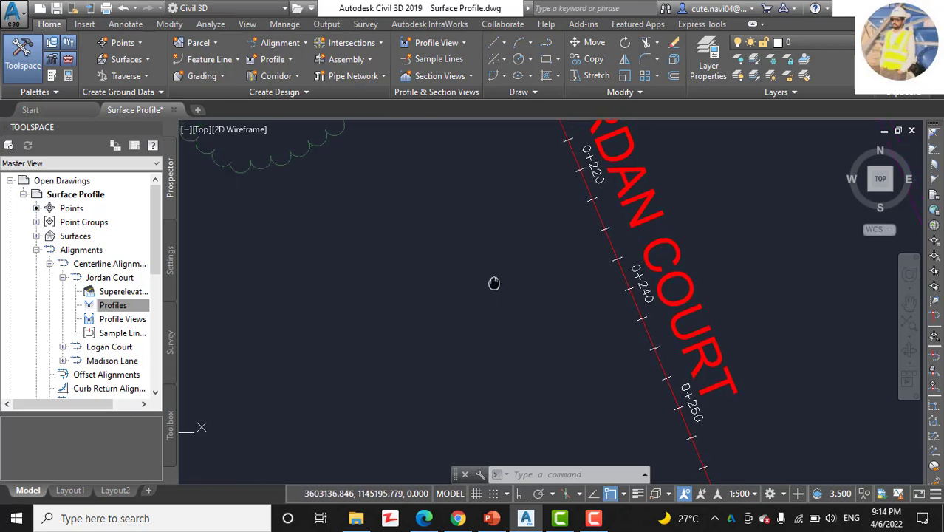
pyautogui.scroll(-5, 522, 316)
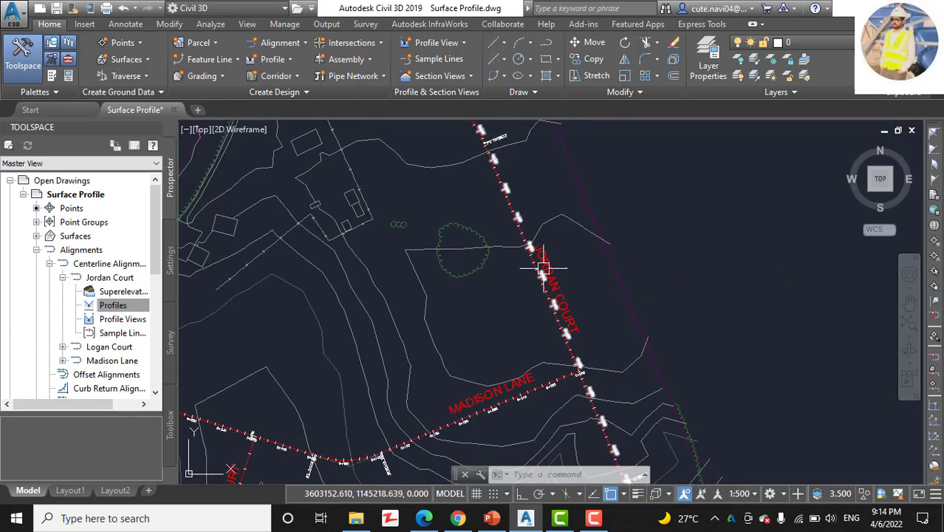
pyautogui.scroll(6, 543, 267)
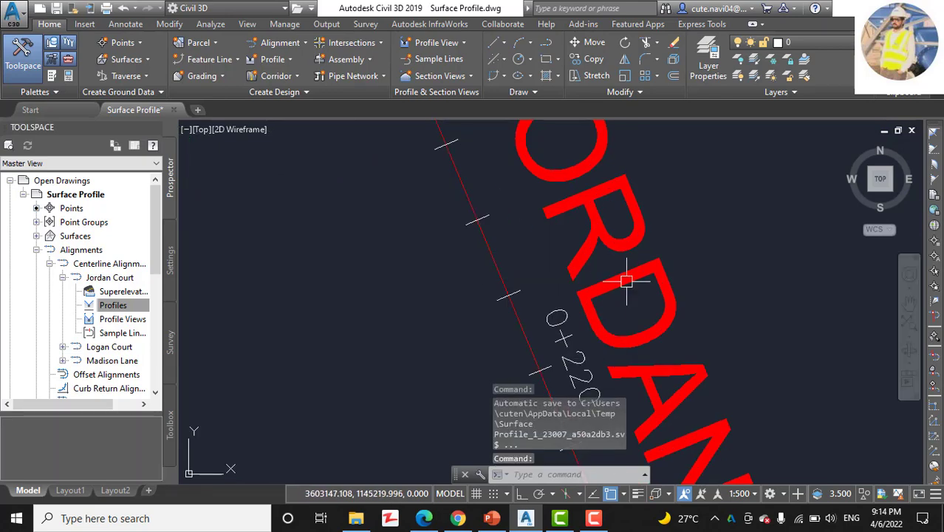
pyautogui.scroll(-3, 657, 295)
pyautogui.moveTo(653, 309); pyautogui.dragTo(599, 186, button='middle')
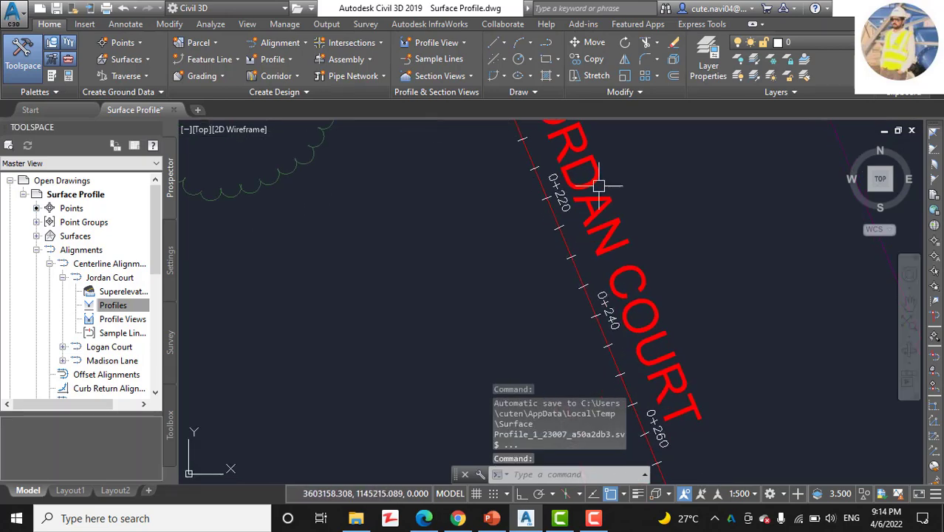
pyautogui.scroll(4, 621, 258)
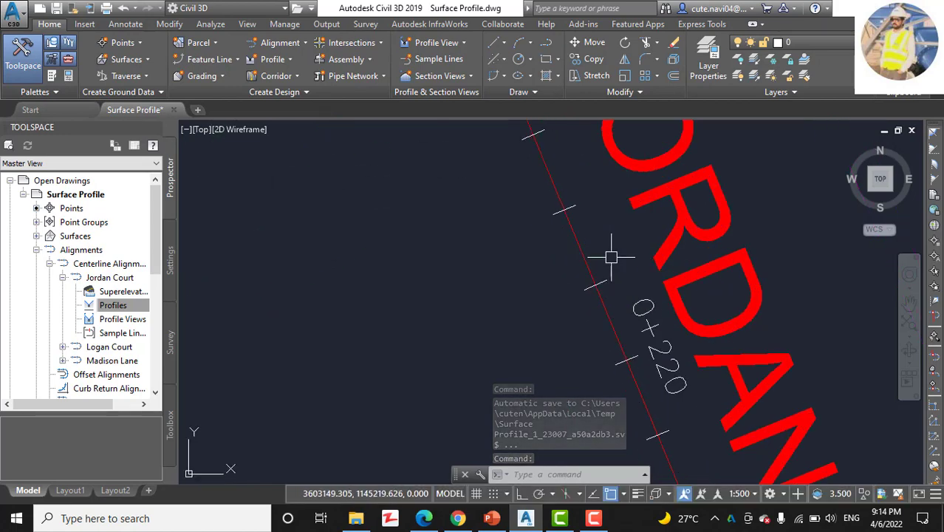
# Create a surface profile for the Jordan Court alignment by sampling the EG surface over the full station range.
pyautogui.moveTo(585, 258)
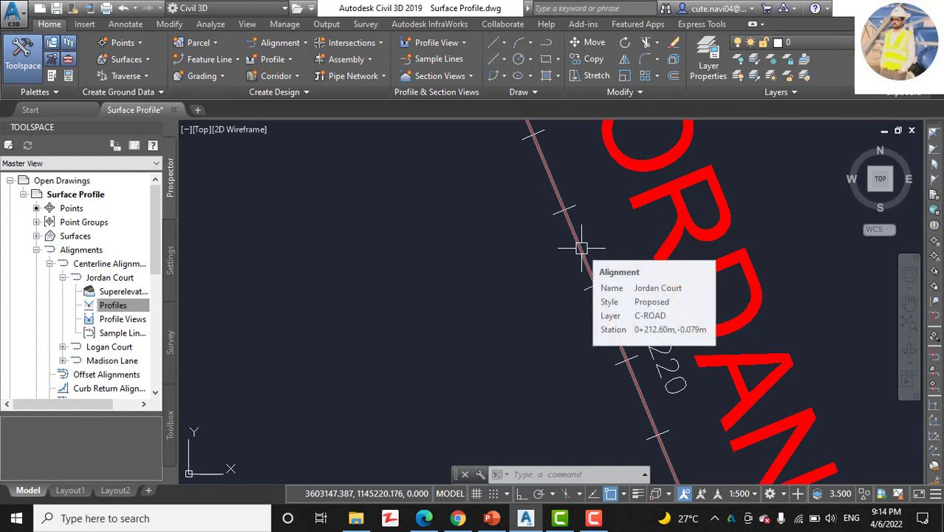
pyautogui.click(581, 248)
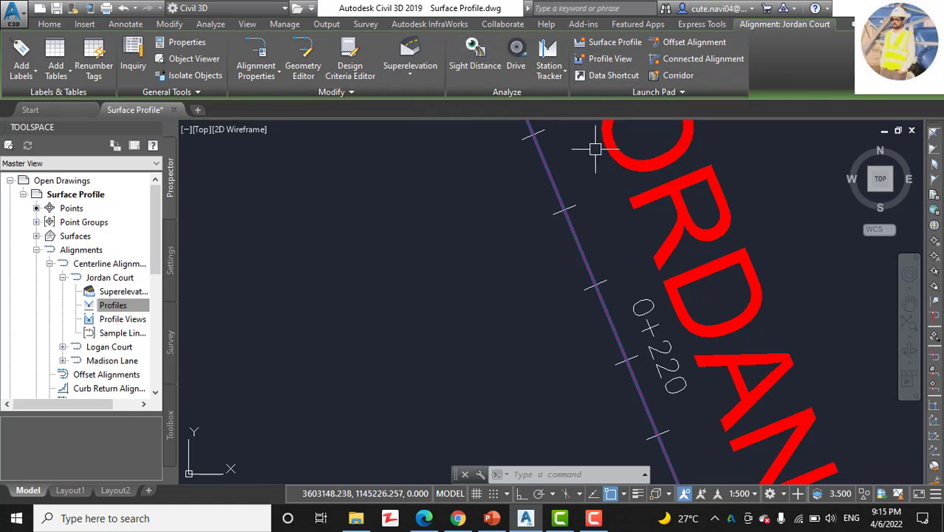
pyautogui.click(624, 48)
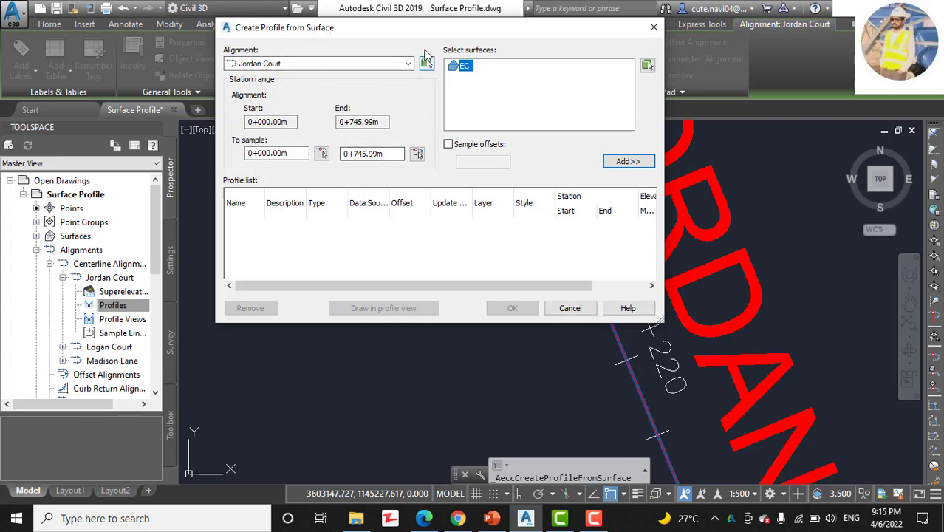
pyautogui.moveTo(432, 29); pyautogui.dragTo(457, 42)
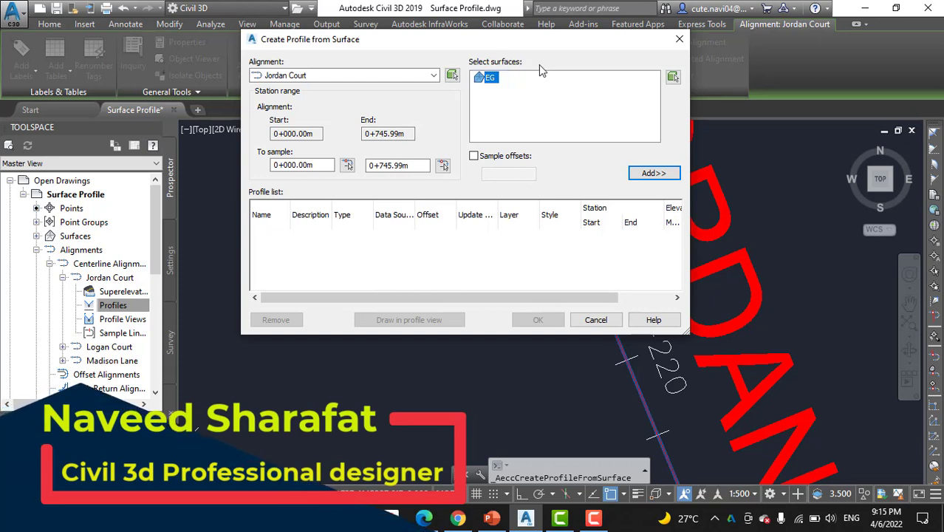
pyautogui.click(487, 78)
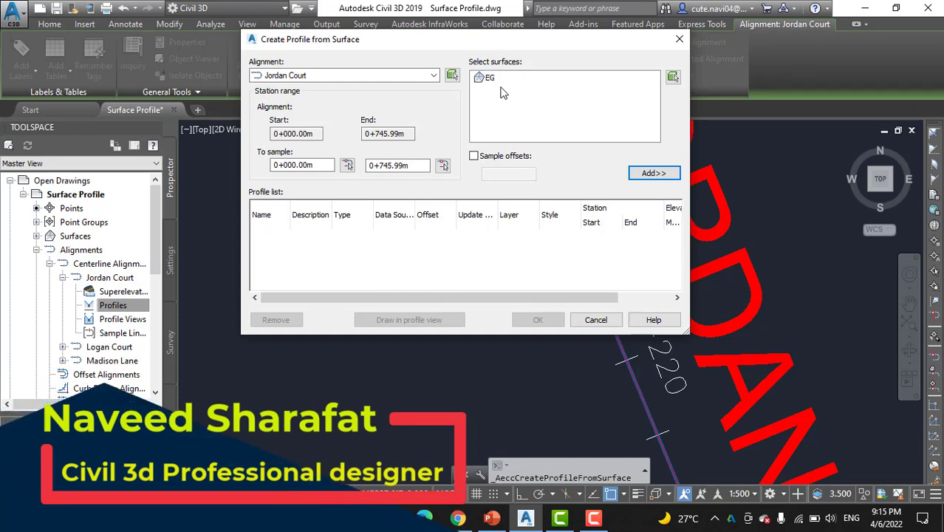
pyautogui.click(489, 78)
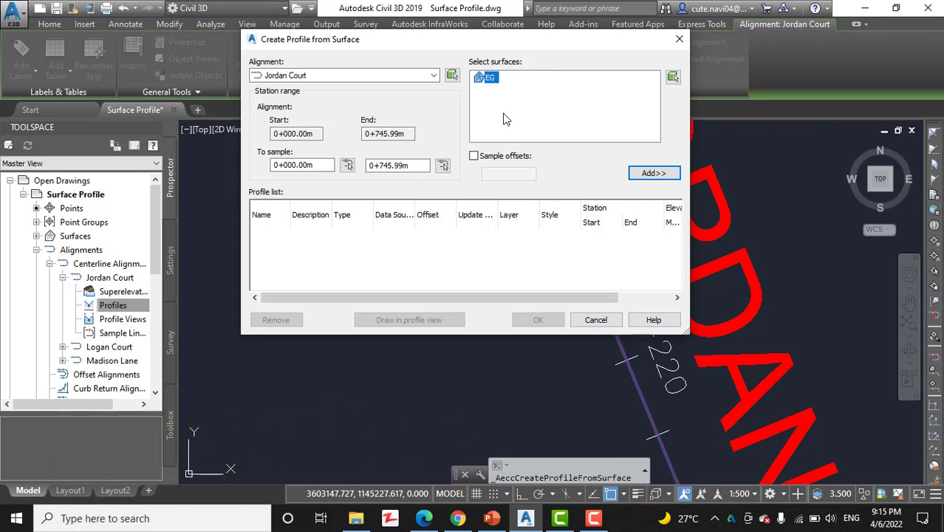
pyautogui.click(653, 173)
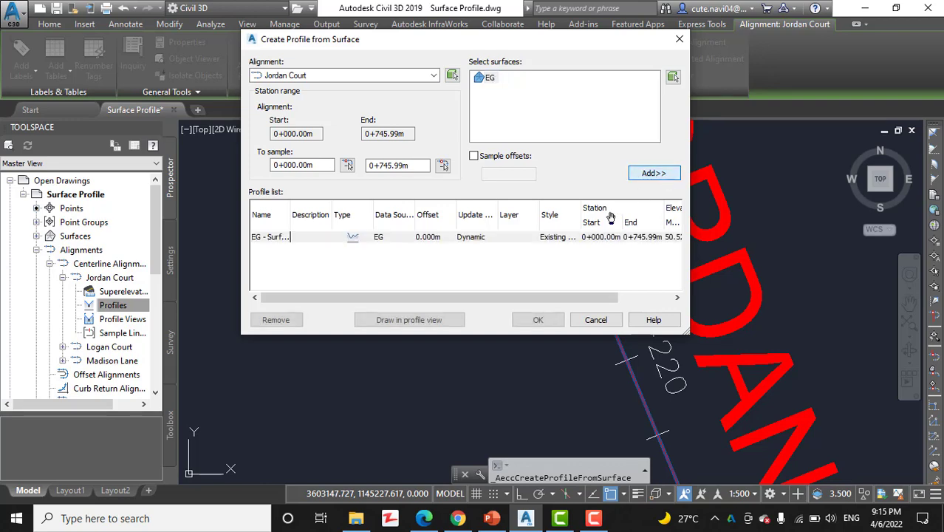
pyautogui.click(537, 320)
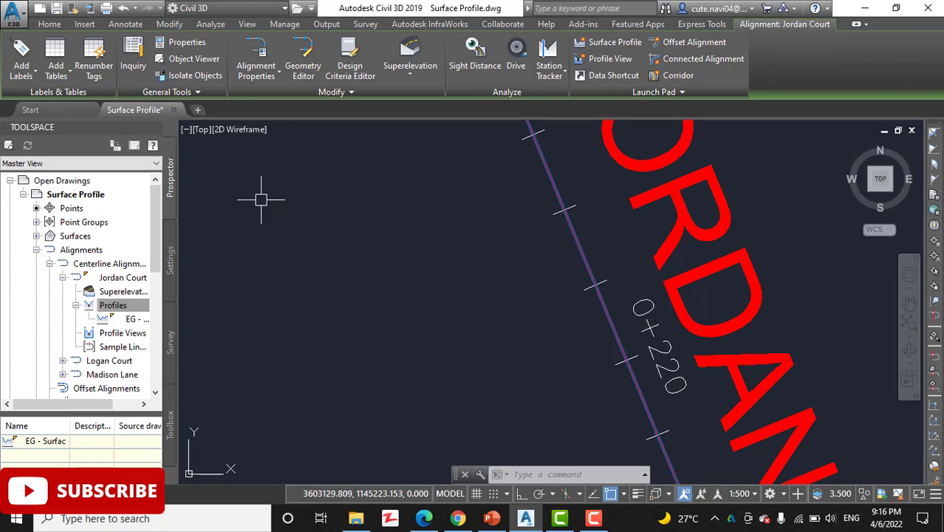
# Locate the new surface profile under Jordan Court in the Centerline Alignments, widen the Toolspace to read its full name, and select it.
pyautogui.click(37, 250)
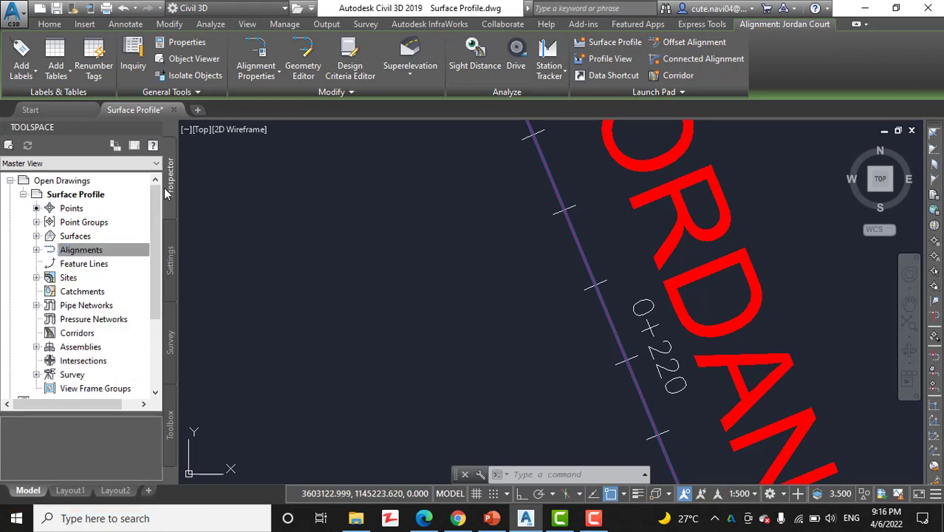
pyautogui.click(37, 251)
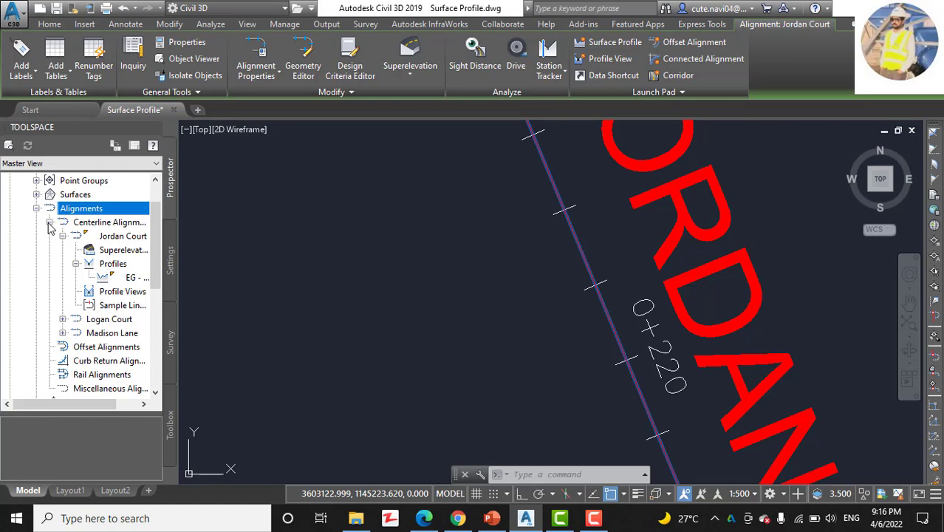
pyautogui.click(49, 222)
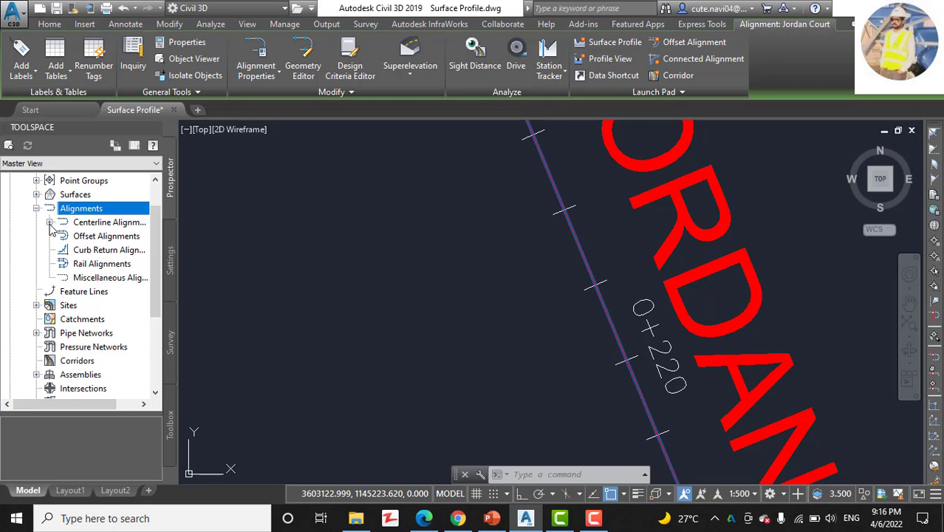
pyautogui.click(49, 222)
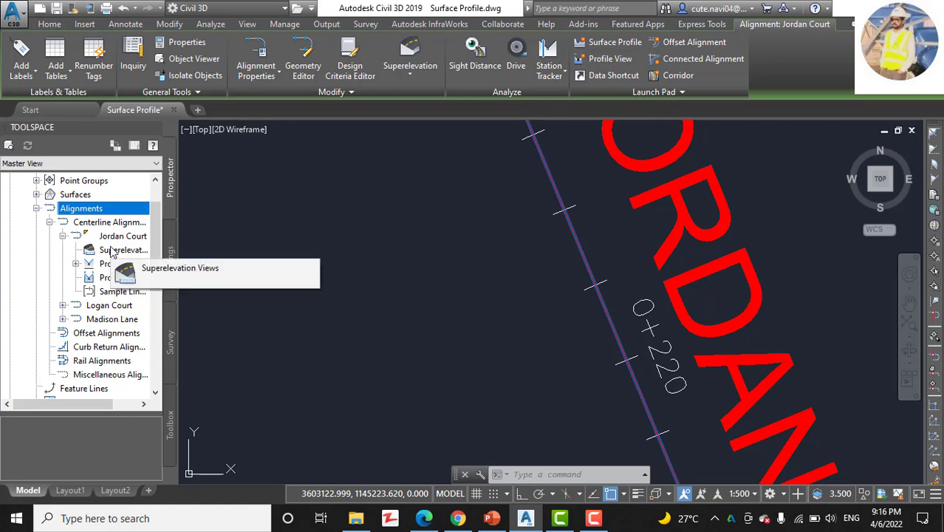
pyautogui.click(63, 237)
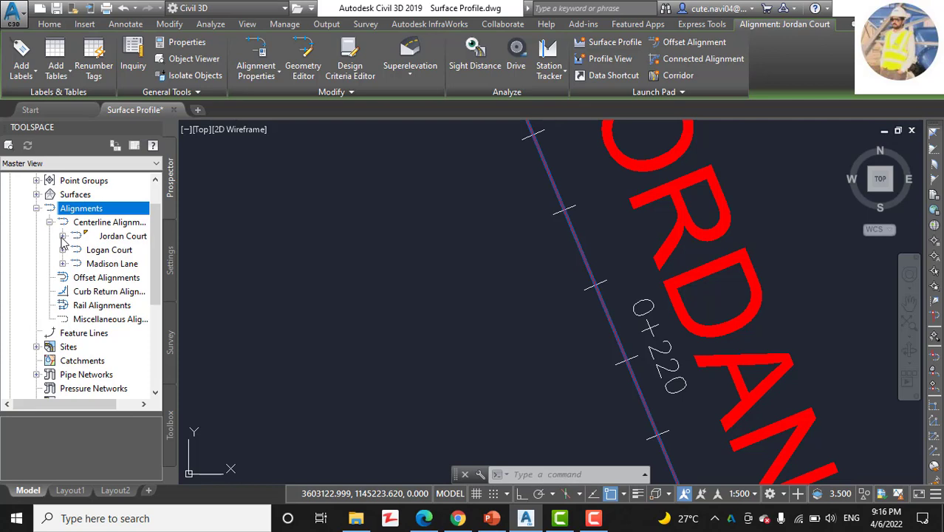
pyautogui.click(63, 236)
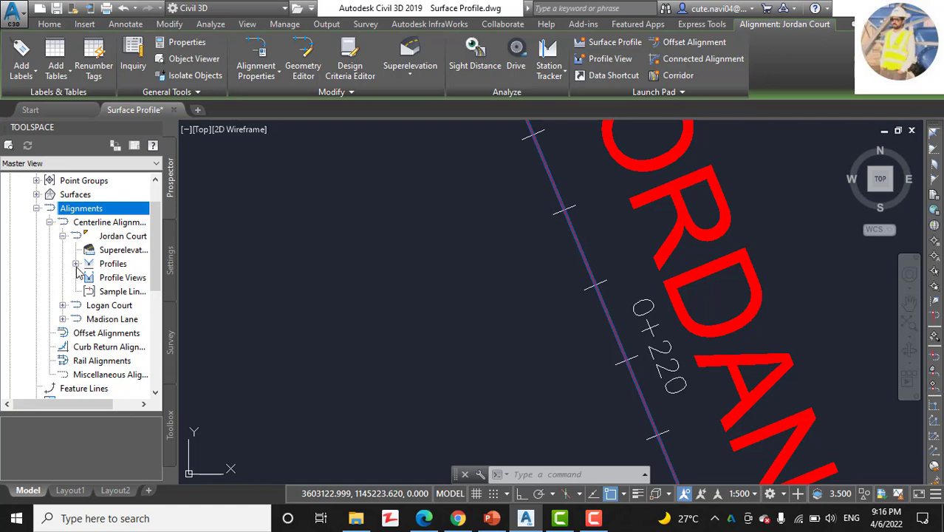
pyautogui.click(76, 264)
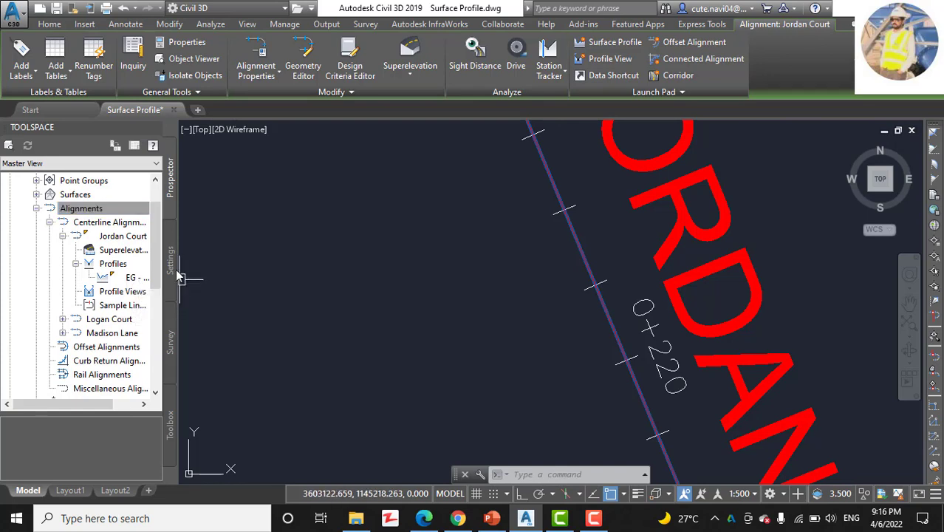
pyautogui.moveTo(189, 264); pyautogui.dragTo(219, 264)
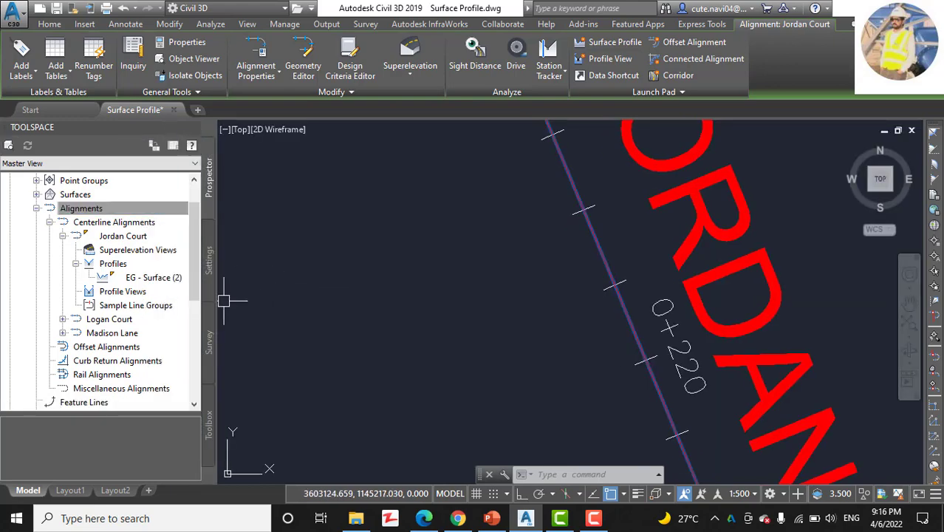
pyautogui.click(160, 284)
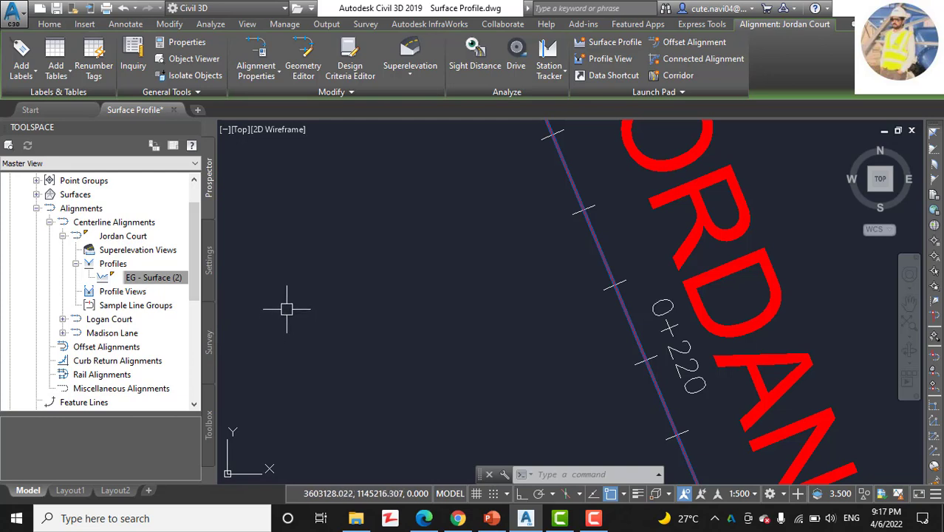
# Rename the surface profile under the Jordan Court alignment as Jordan Court EGCL in its profile properties.
pyautogui.moveTo(290, 307)
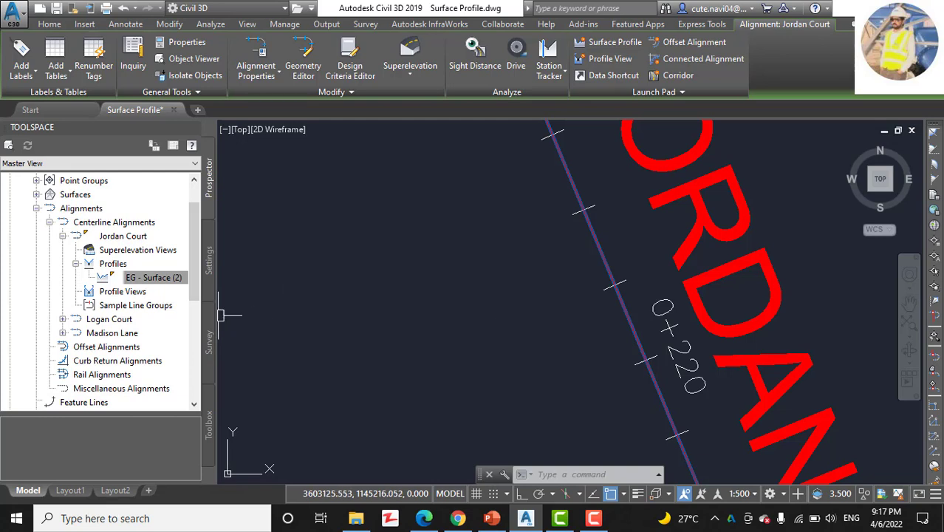
pyautogui.rightClick(163, 278)
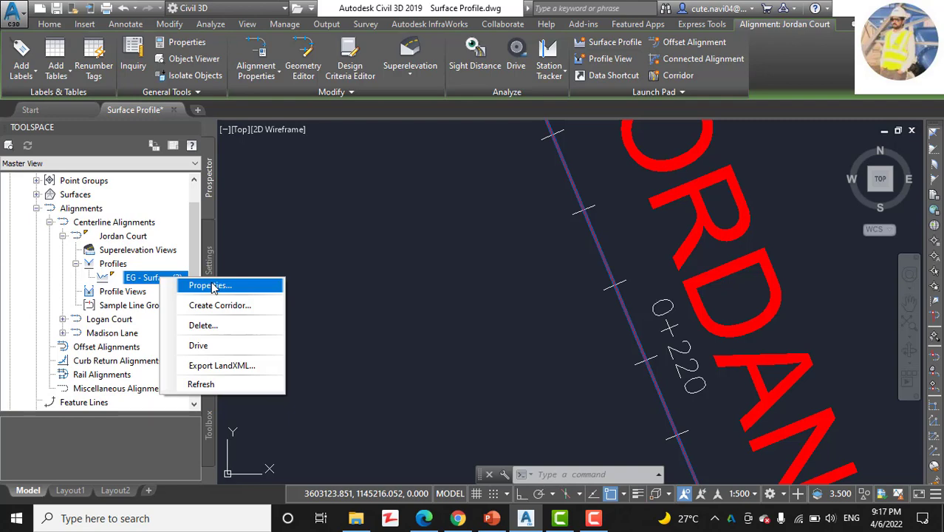
pyautogui.click(211, 286)
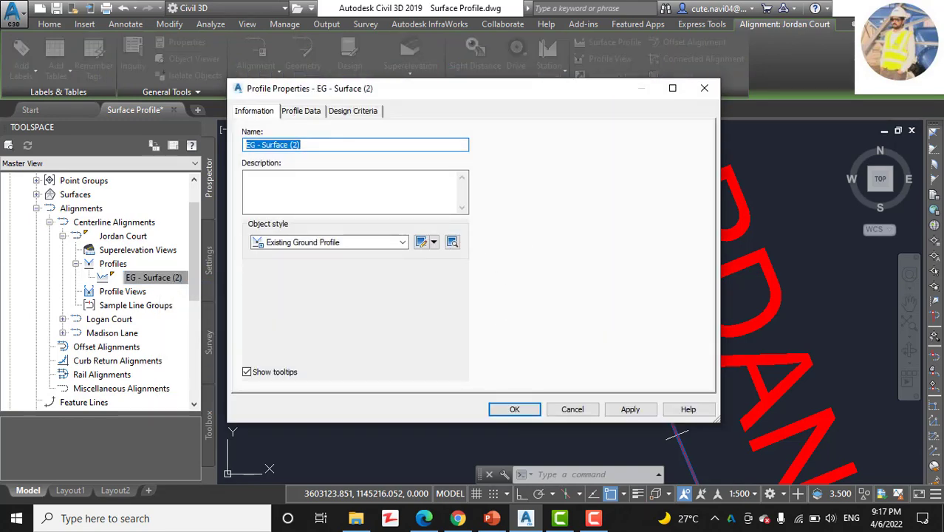
pyautogui.hotkey('alt', 'Tab')
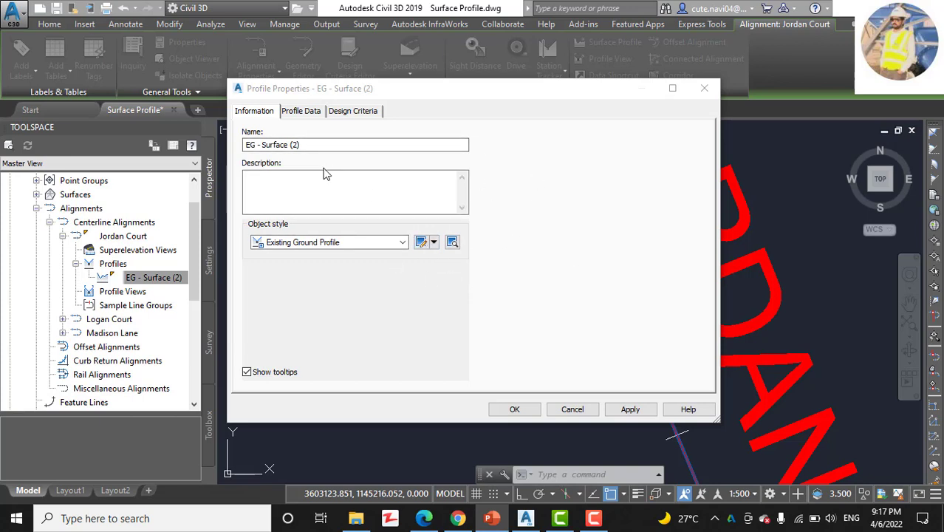
pyautogui.click(309, 144)
pyautogui.moveTo(309, 144); pyautogui.dragTo(218, 147)
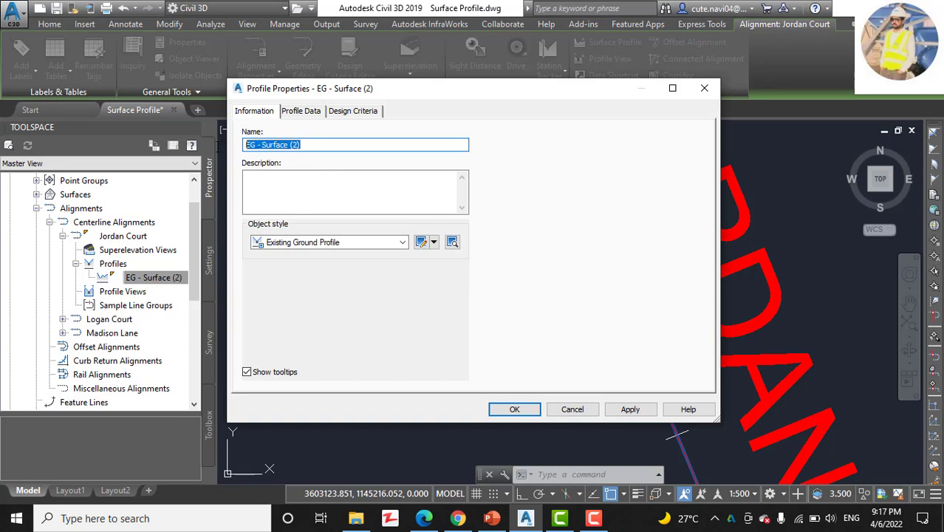
pyautogui.write('Jordan Court EGCL')
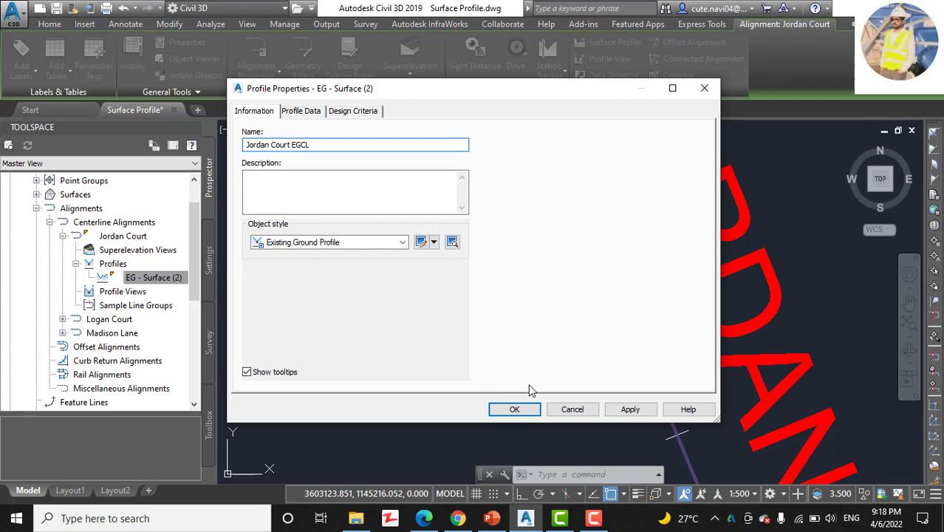
pyautogui.click(529, 407)
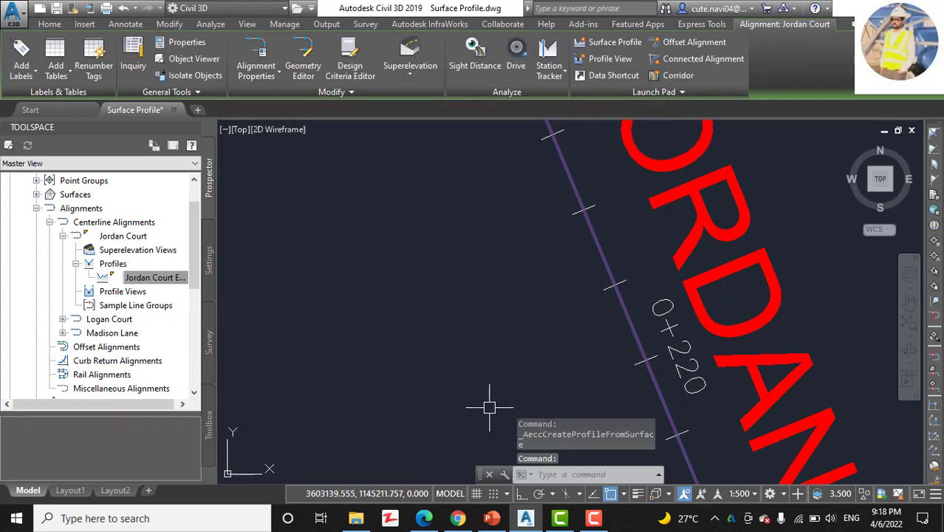
pyautogui.moveTo(341, 291); pyautogui.dragTo(337, 278, button='middle')
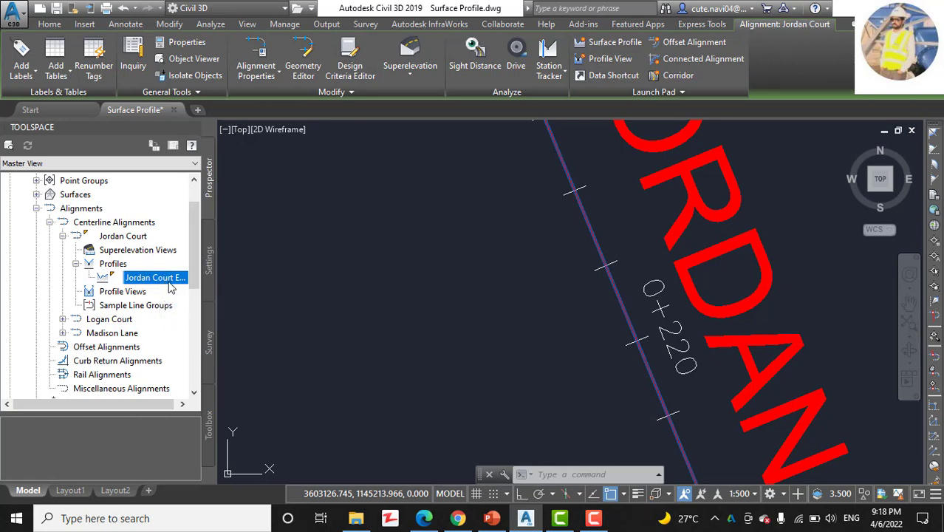
pyautogui.moveTo(284, 339)
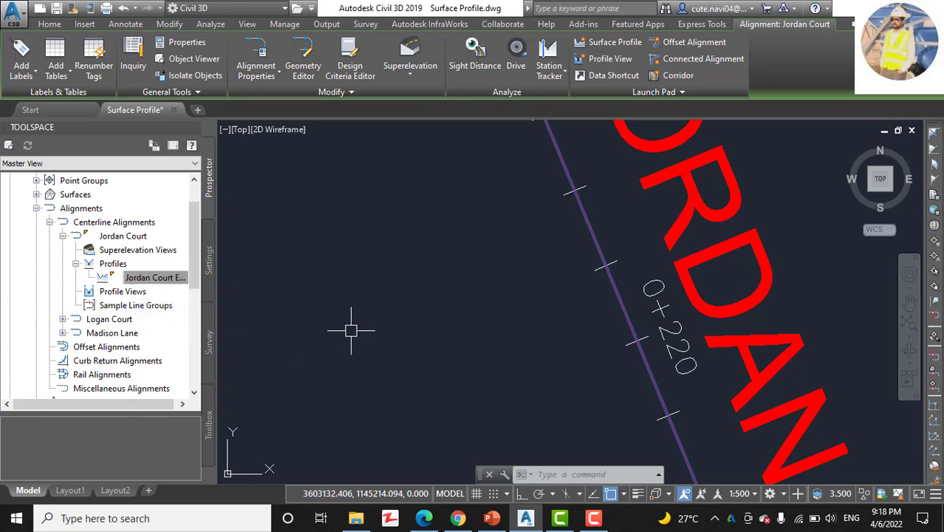
pyautogui.scroll(-8, 419, 319)
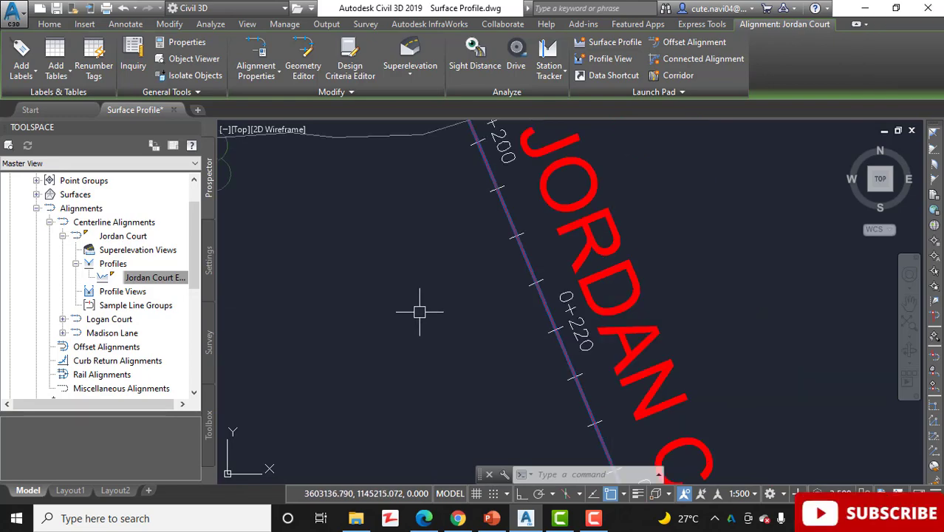
pyautogui.moveTo(491, 337); pyautogui.dragTo(517, 280, button='middle')
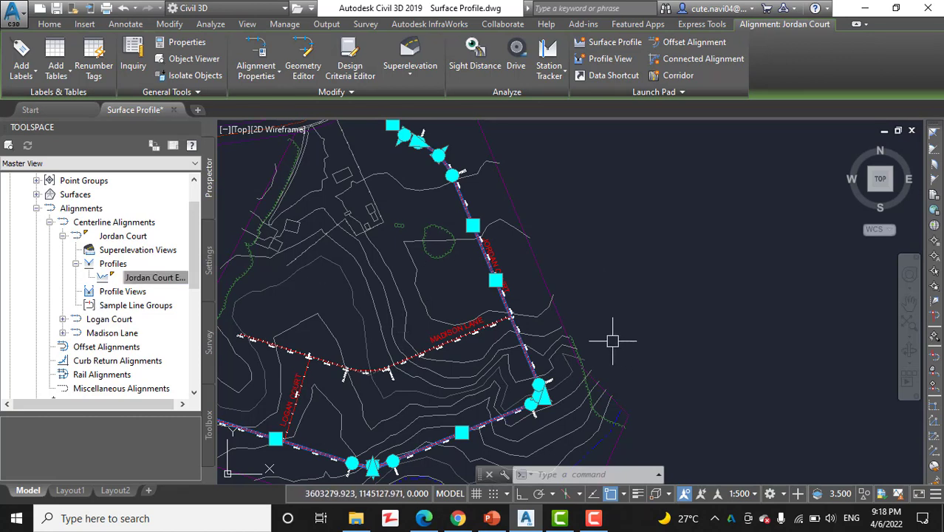
pyautogui.moveTo(612, 341)
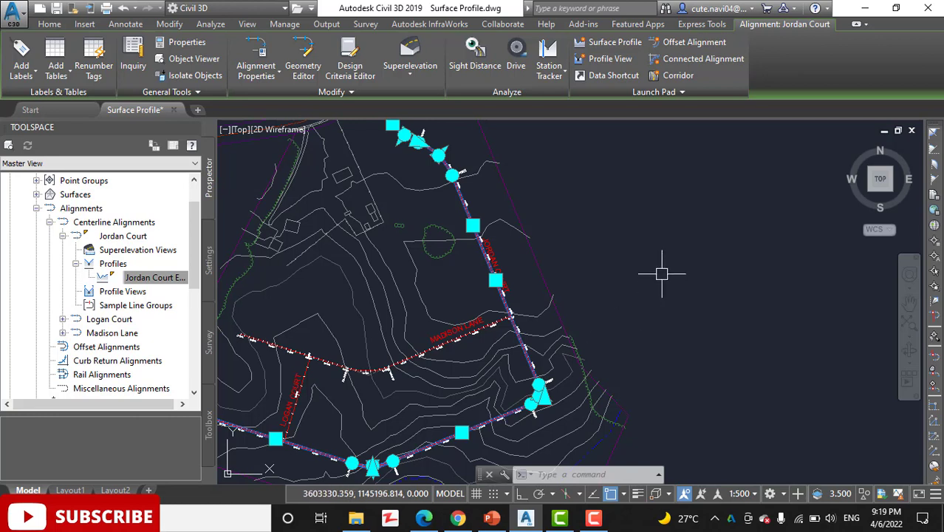
pyautogui.moveTo(662, 273)
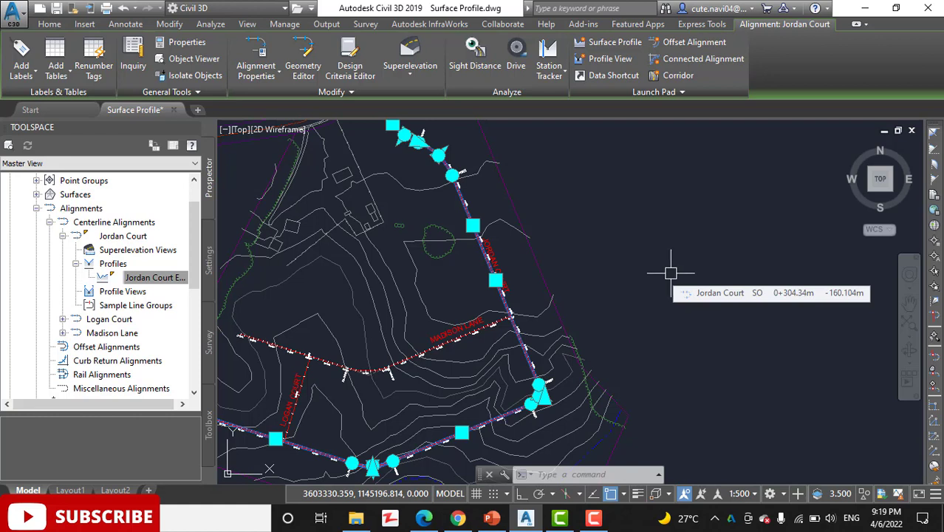
pyautogui.moveTo(711, 237)
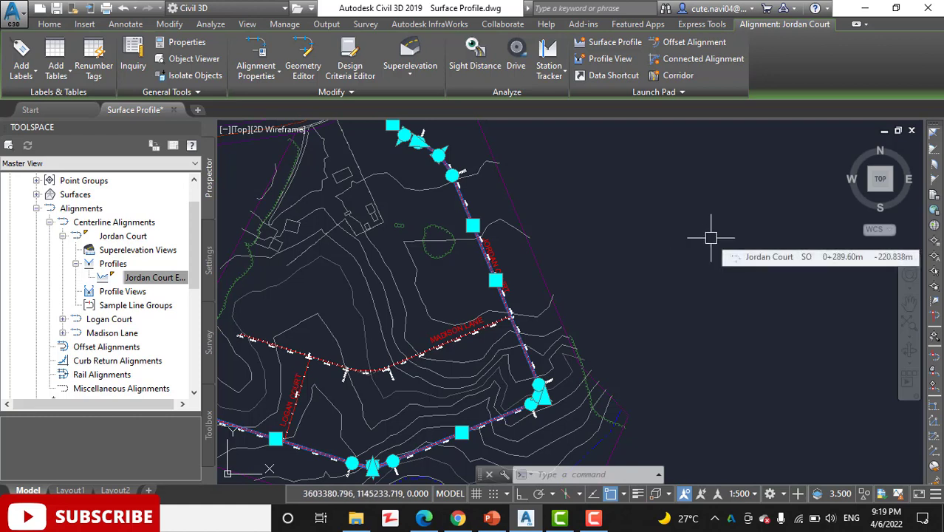